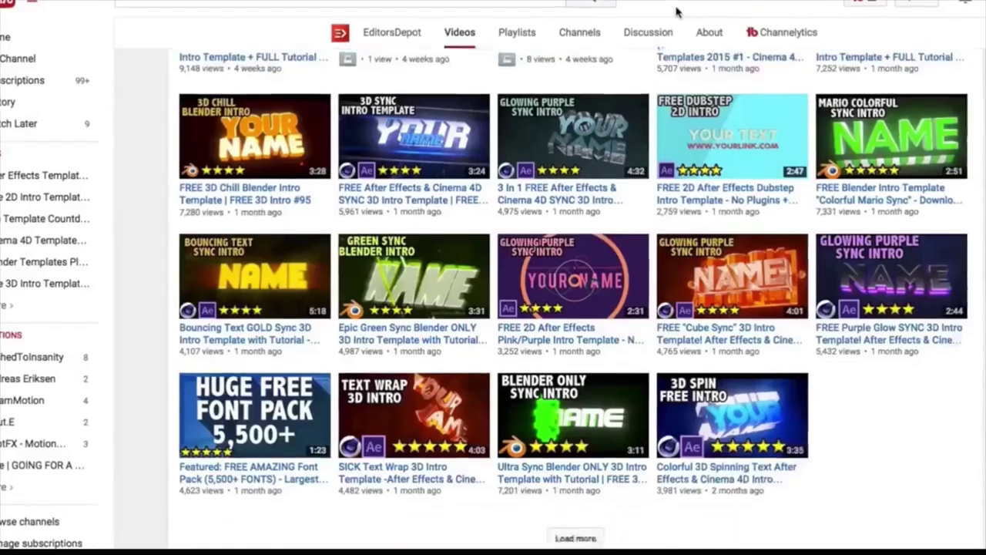
Browse the Blender.org site and go to its Download page.
scroll(493, 277, down, 1)
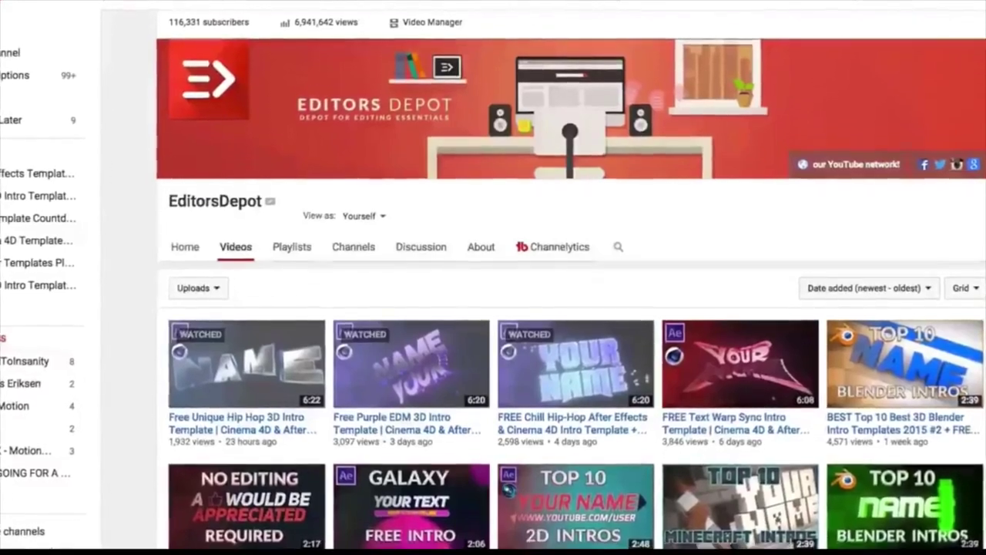
scroll(970, 137, down, 1)
scroll(493, 308, down, 1)
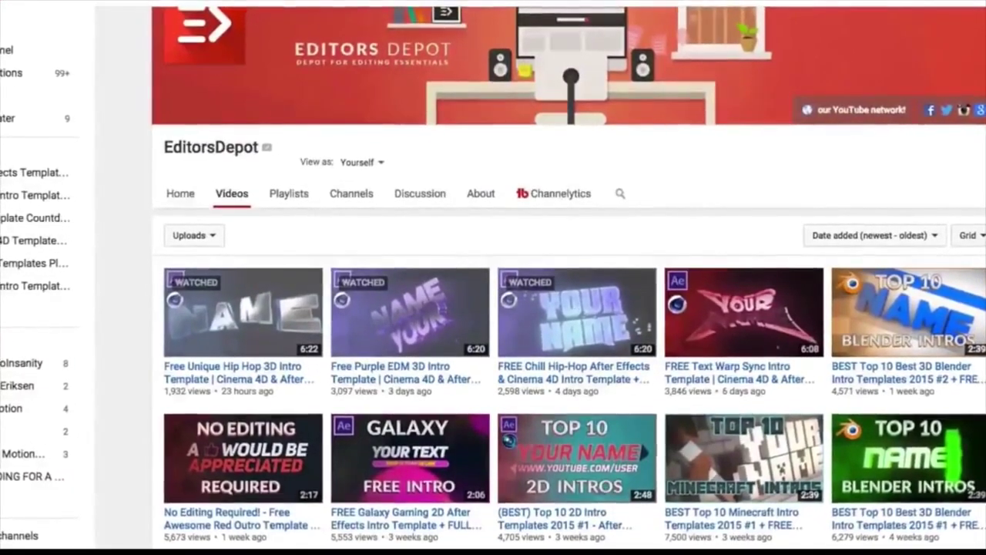
scroll(493, 308, down, 5)
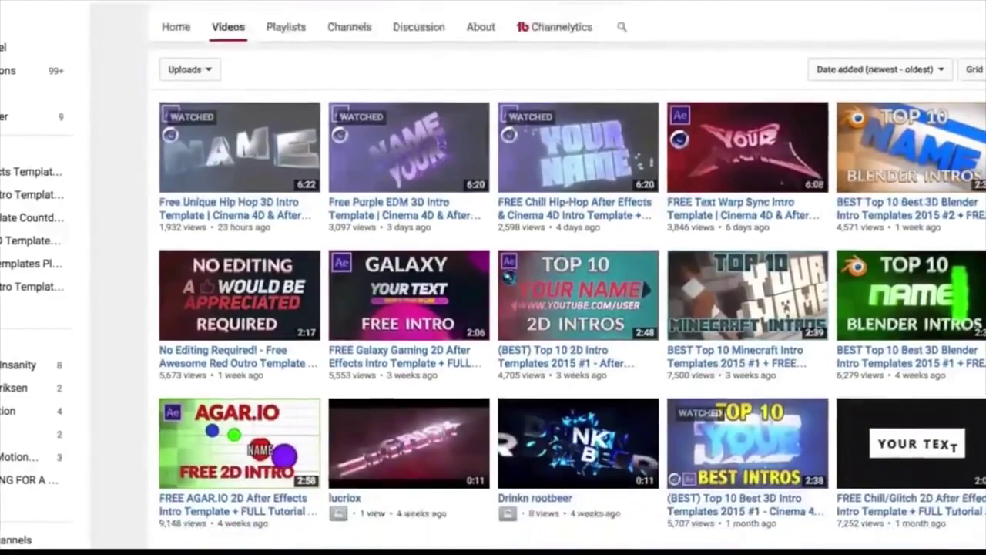
scroll(493, 308, down, 2)
scroll(493, 308, down, 2)
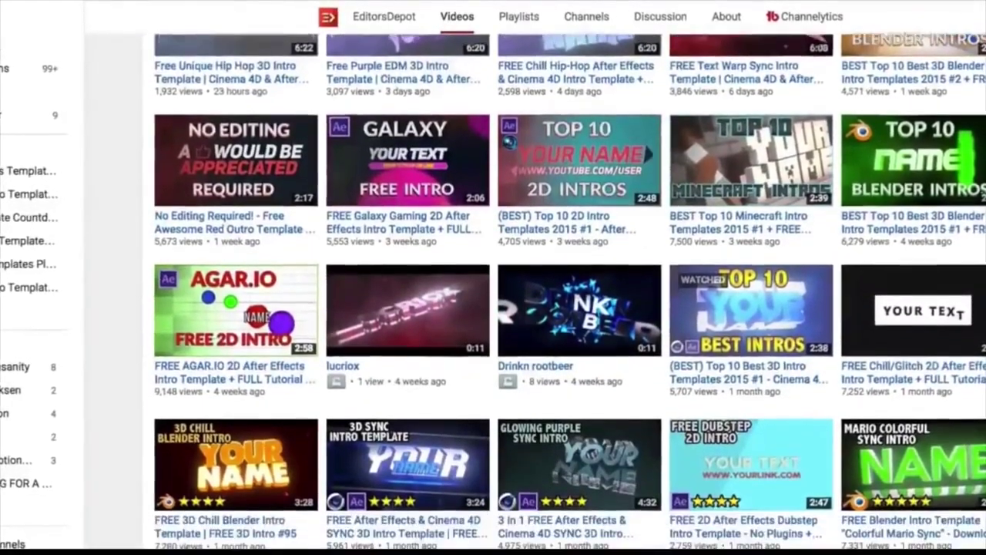
scroll(493, 308, down, 10)
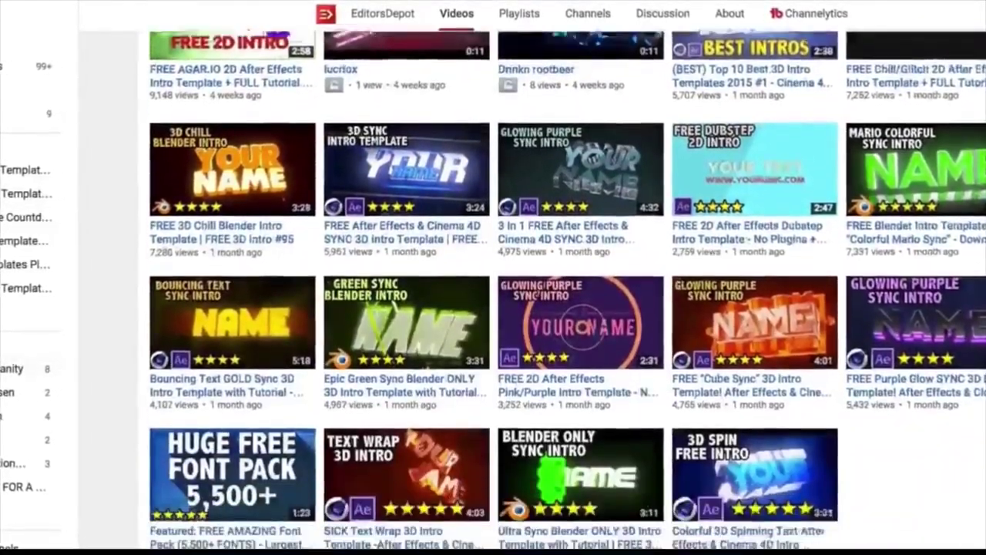
scroll(493, 308, down, 2)
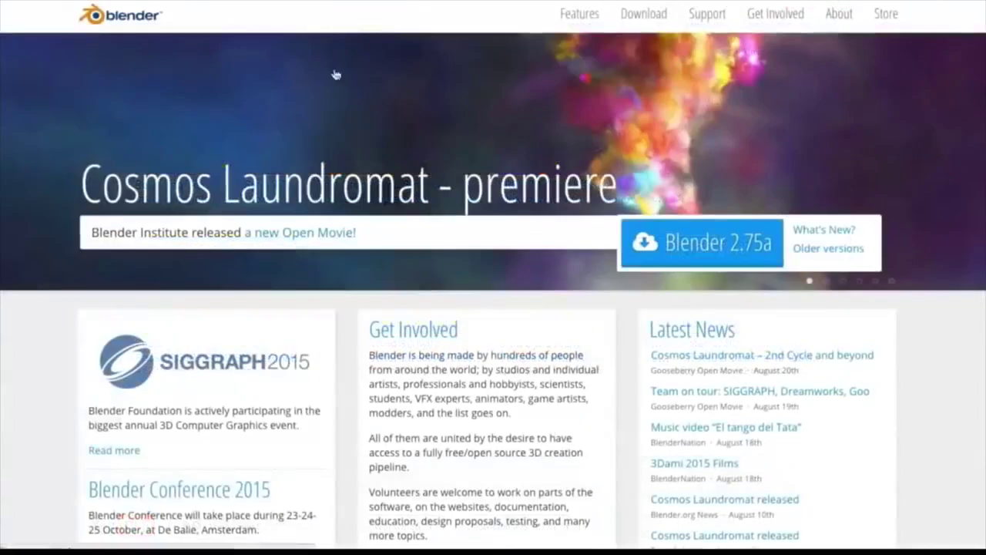
click(645, 12)
Download the Blender 2.75a Mac OS X .ZIP from the USA mirror.
scroll(476, 258, down, 6)
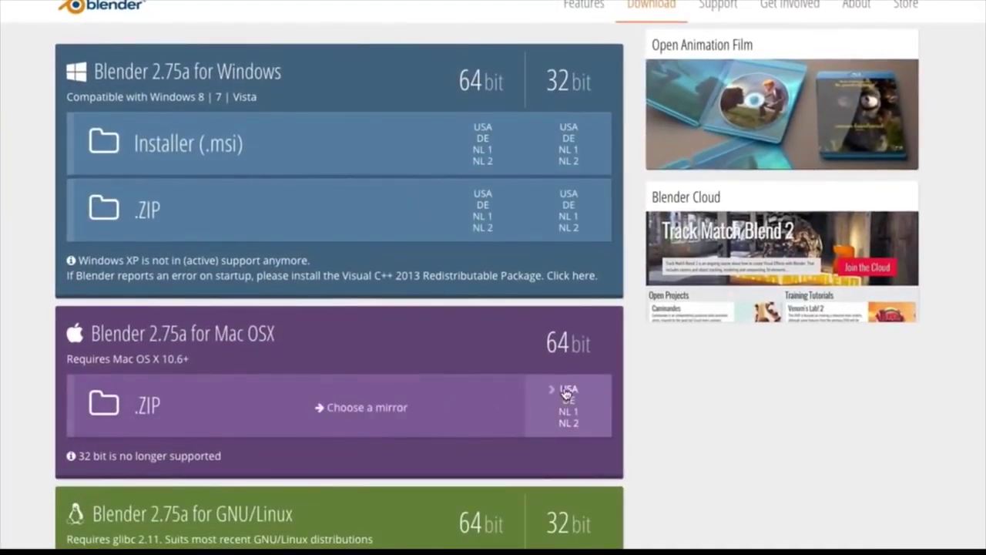
click(567, 390)
key(Return)
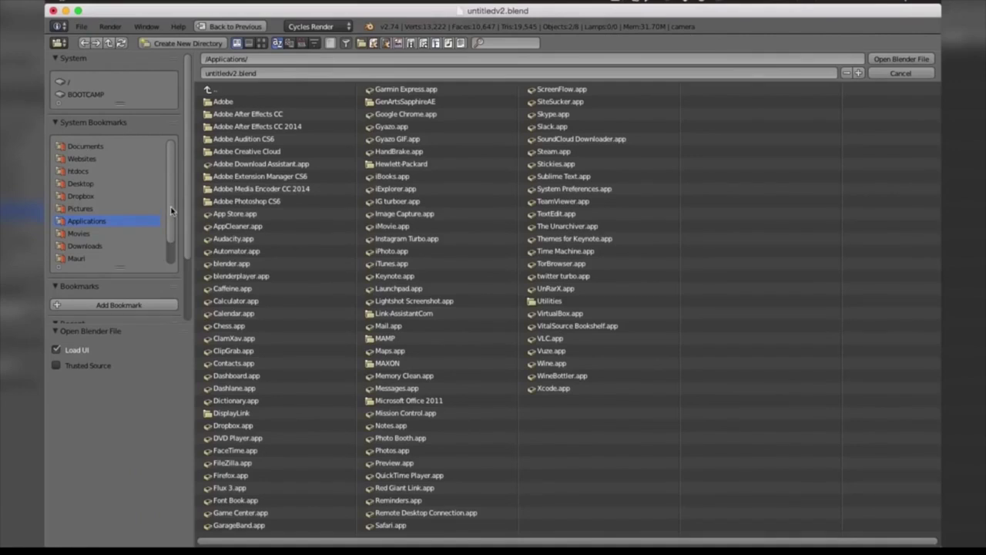
Open Desktop/template #27/untitledv2.blend with Load UI unchecked.
click(81, 26)
key(Escape)
click(77, 183)
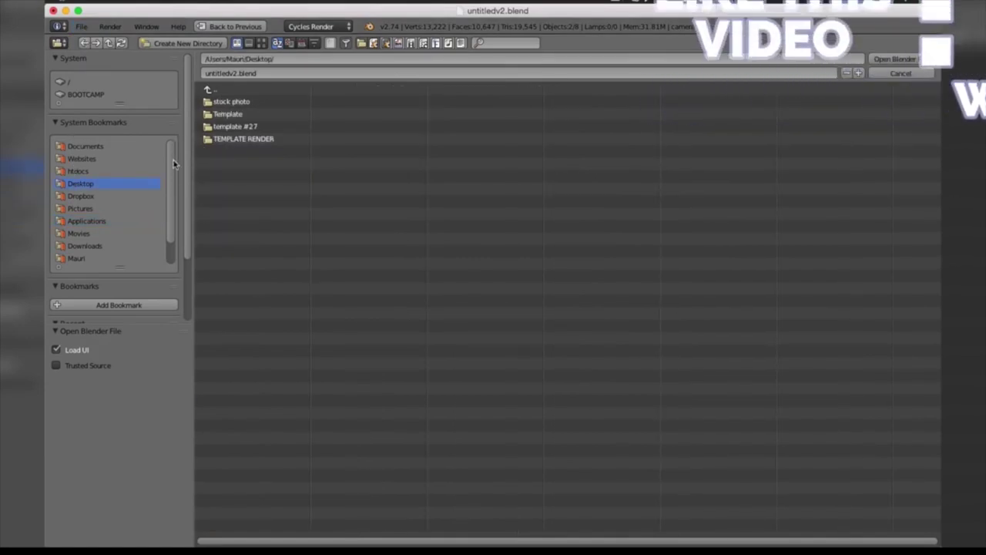
click(235, 127)
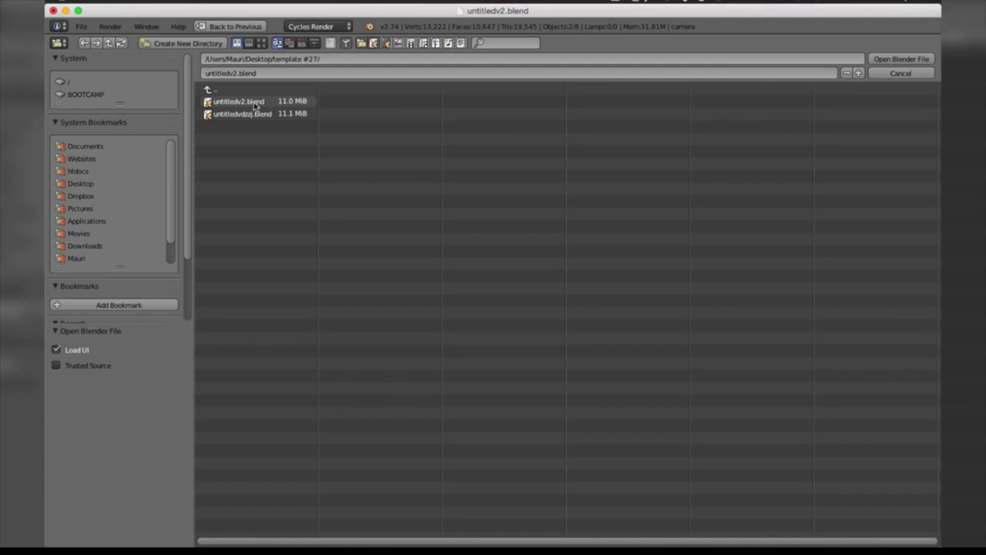
click(255, 105)
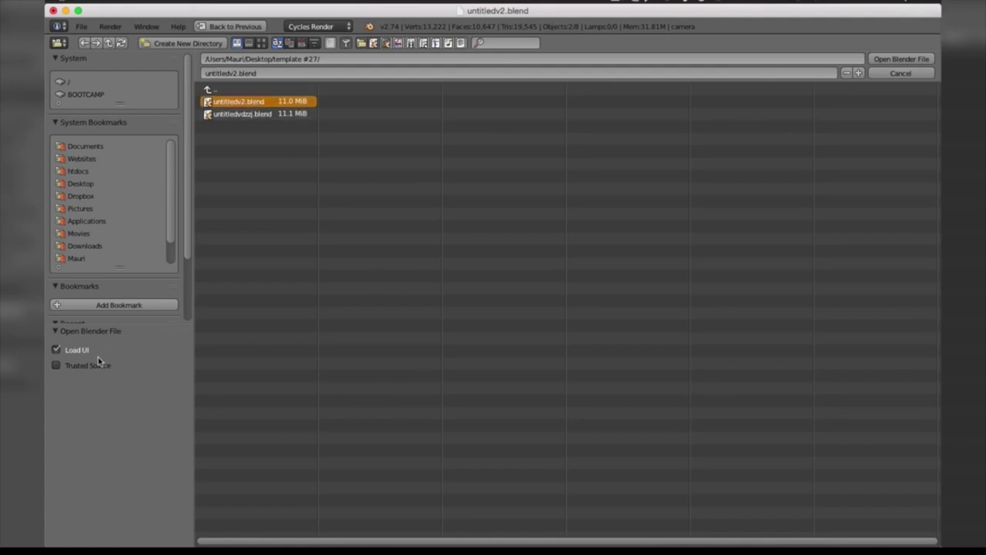
click(74, 350)
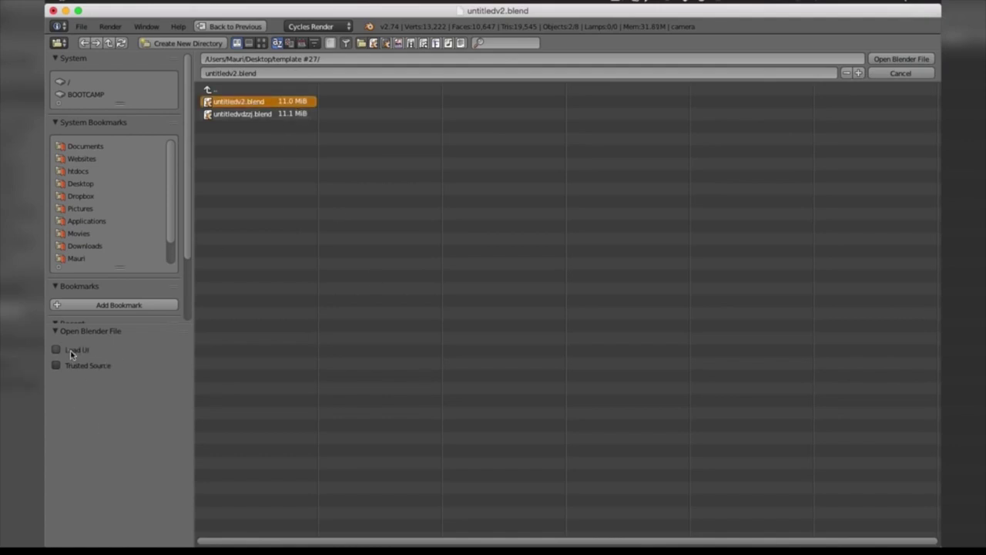
click(888, 59)
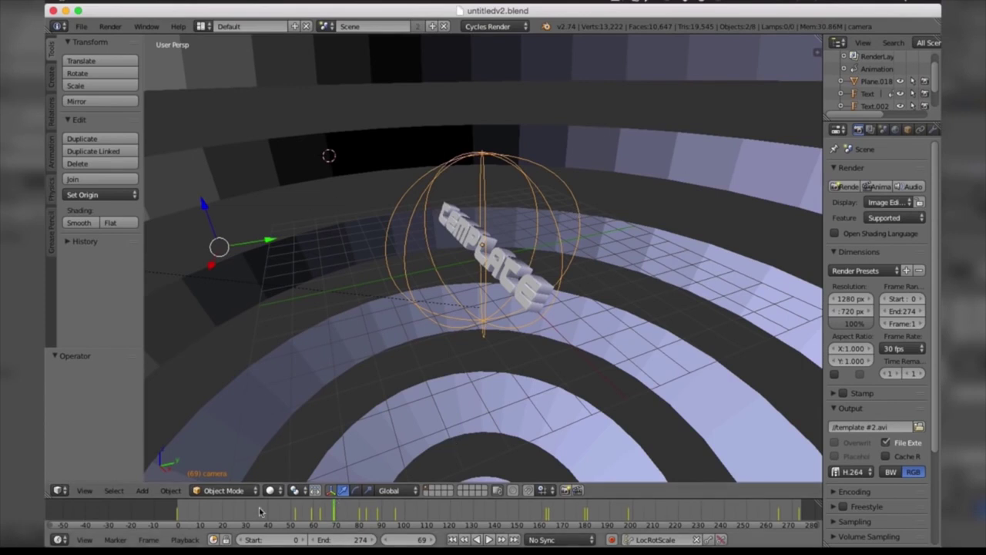
Replace the 3D Text object's wording with the letter D.
click(573, 354)
right_click(396, 259)
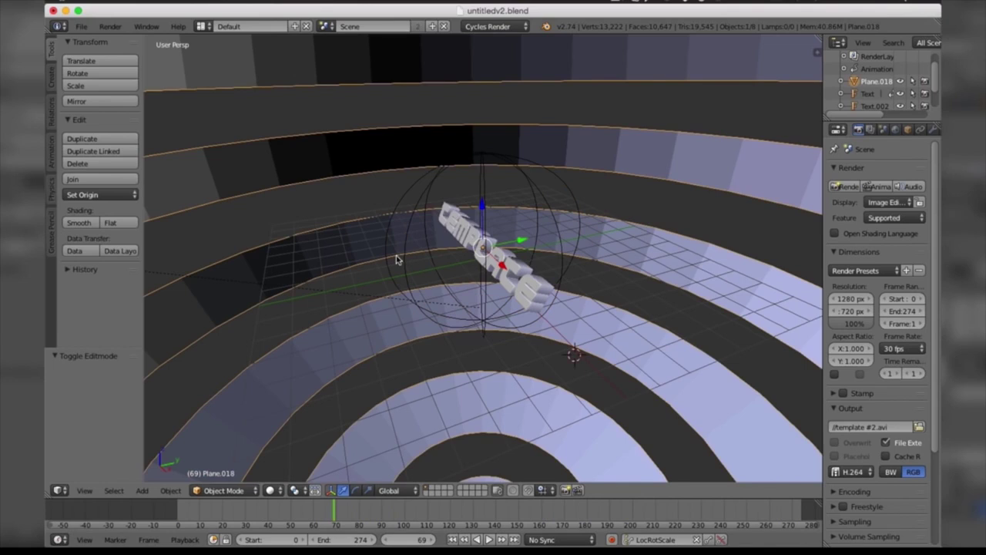
right_click(520, 294)
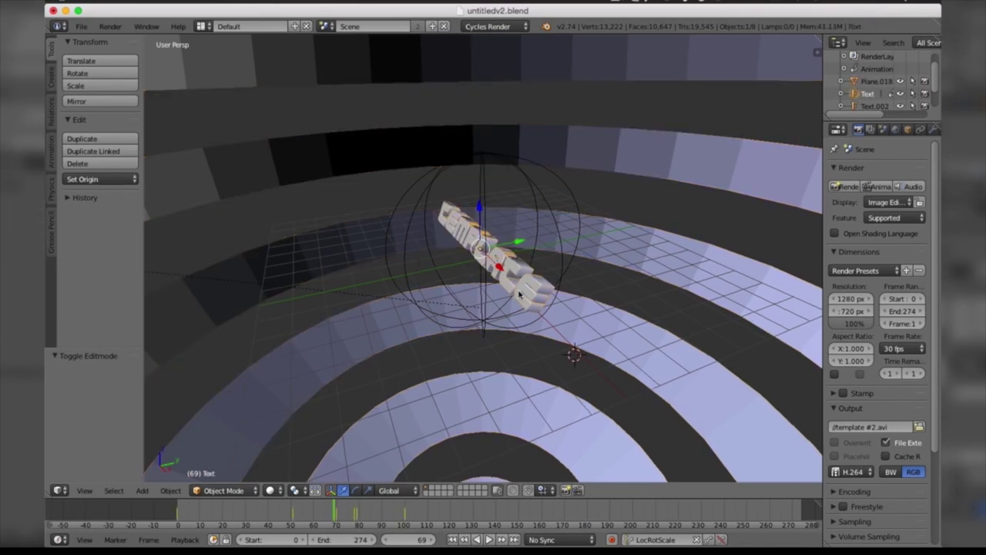
key(Tab)
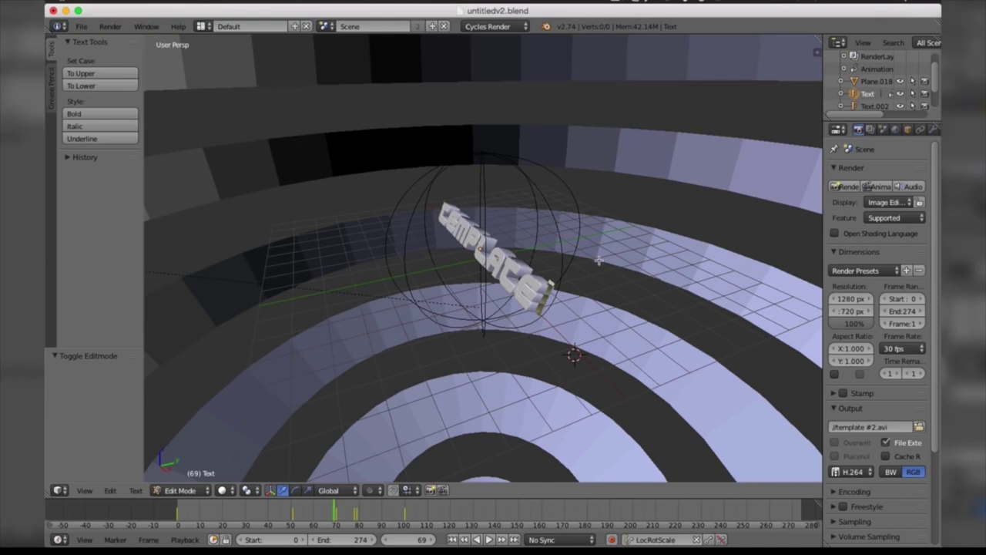
key(BackSpace)
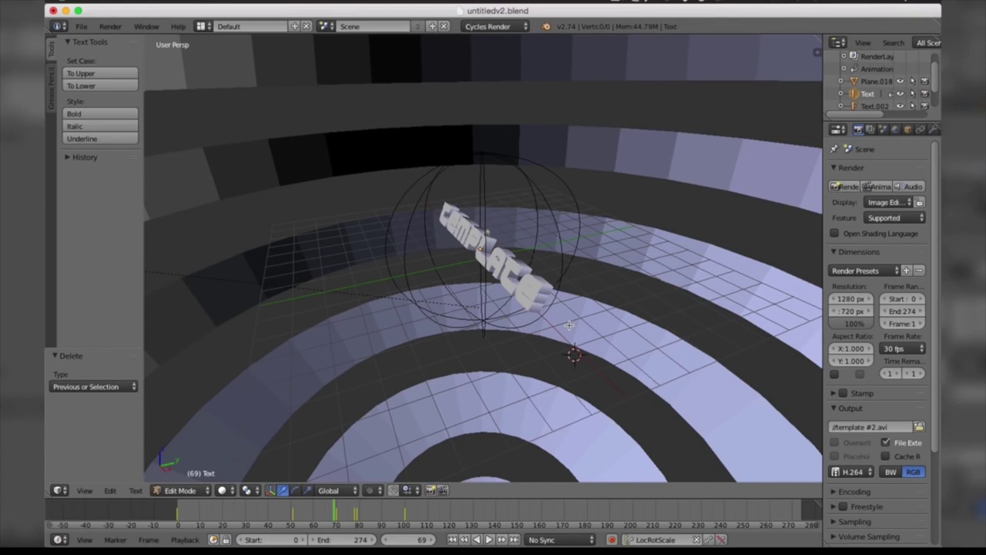
text(D)
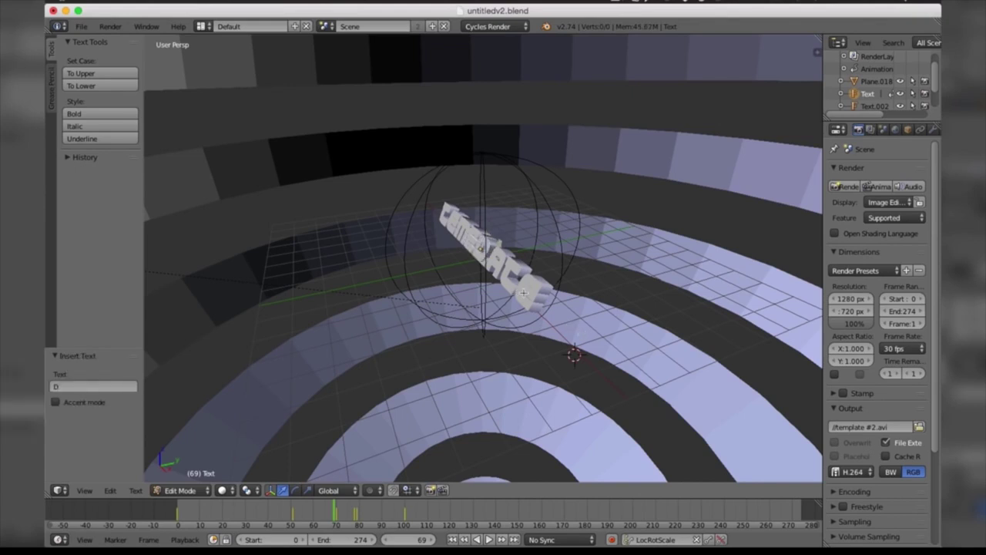
key(Tab)
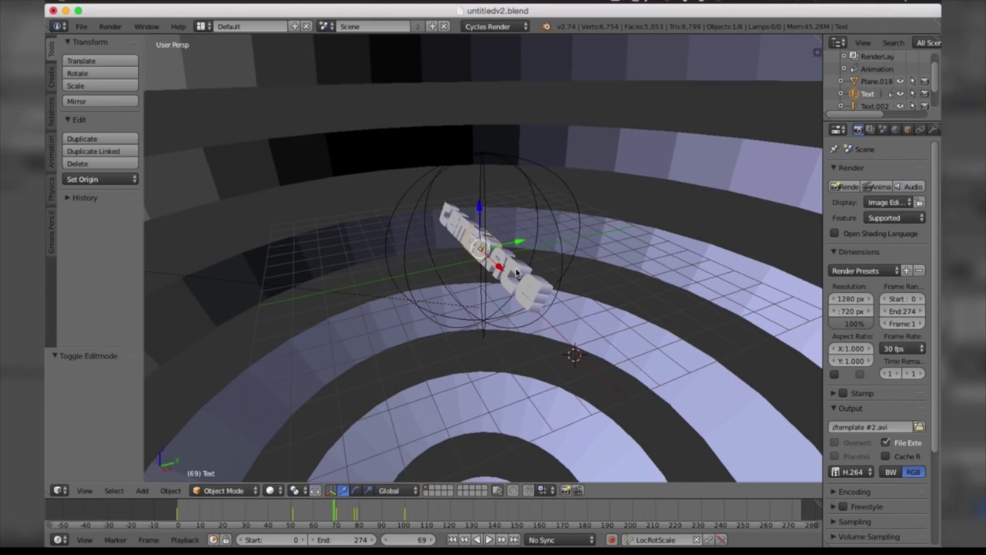
Replace Text.002's wording with the letter D.
right_click(516, 273)
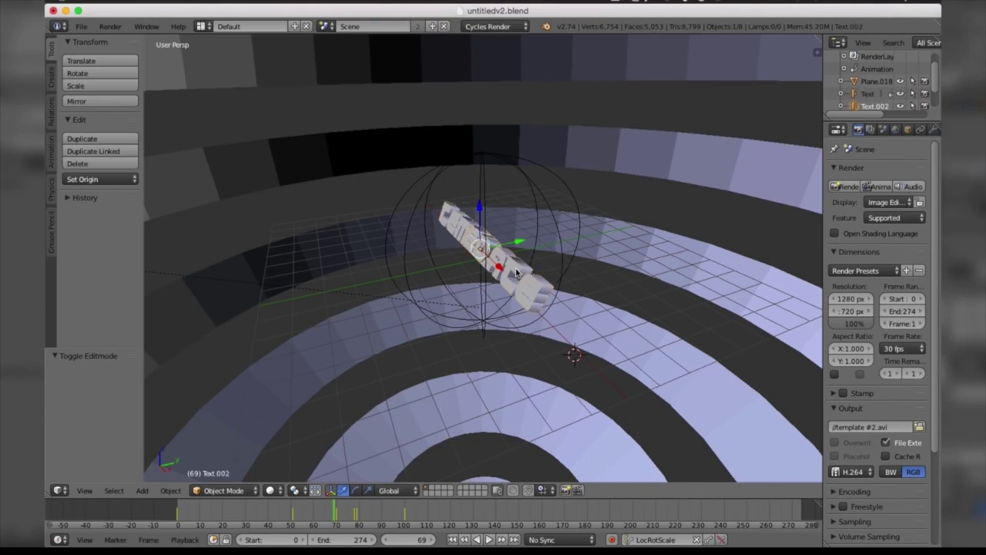
key(Tab)
key(BackSpace)
key(BackSpace)
key(BackSpace)
key(BackSpace)
key(BackSpace)
key(BackSpace)
key(BackSpace)
key(BackSpace)
key(BackSpace)
key(BackSpace)
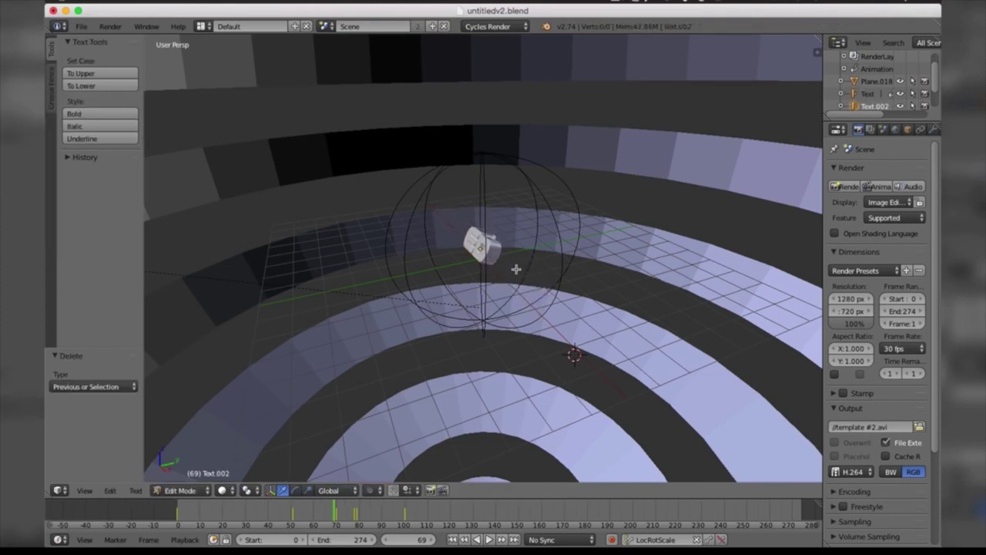
text(D)
key(Tab)
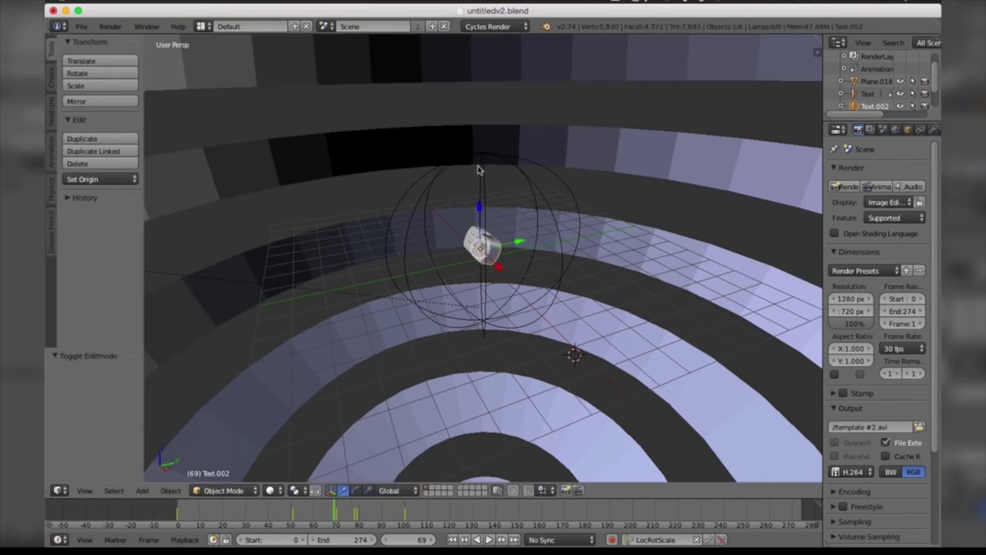
click(826, 168)
Unpack Text.002's !PEPSI! font to the current directory and browse the Desktop for a replacement.
drag(822, 171, 737, 174)
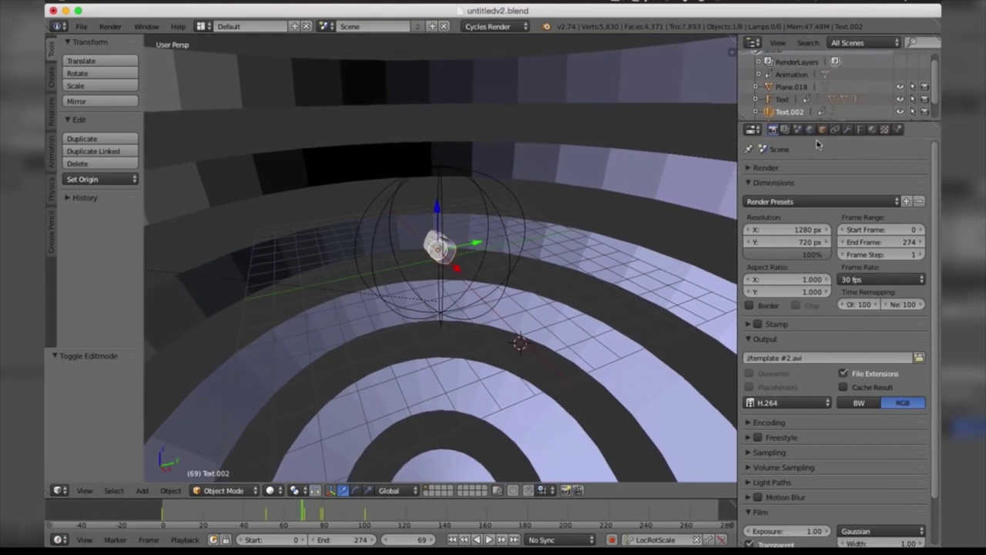
click(860, 130)
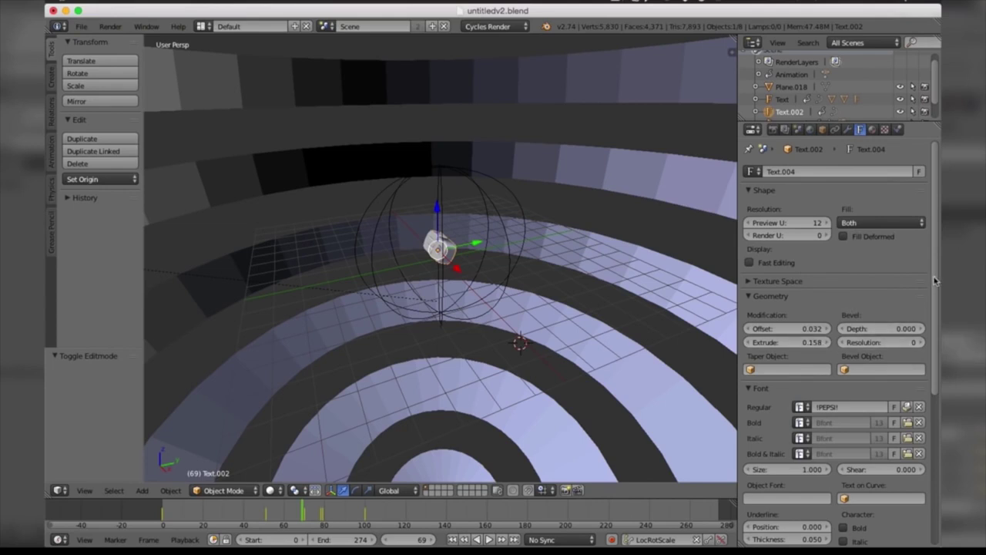
drag(937, 281, 937, 311)
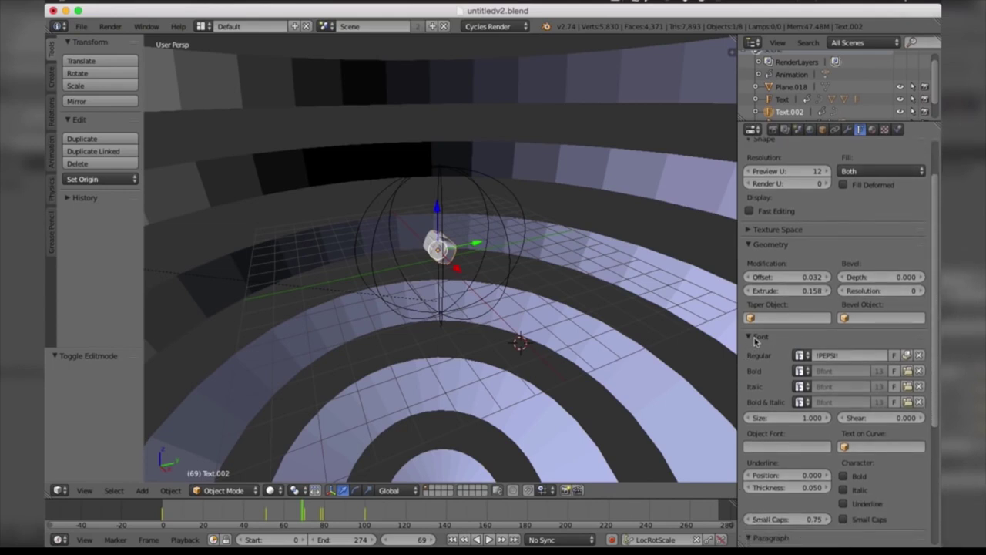
click(820, 355)
click(906, 355)
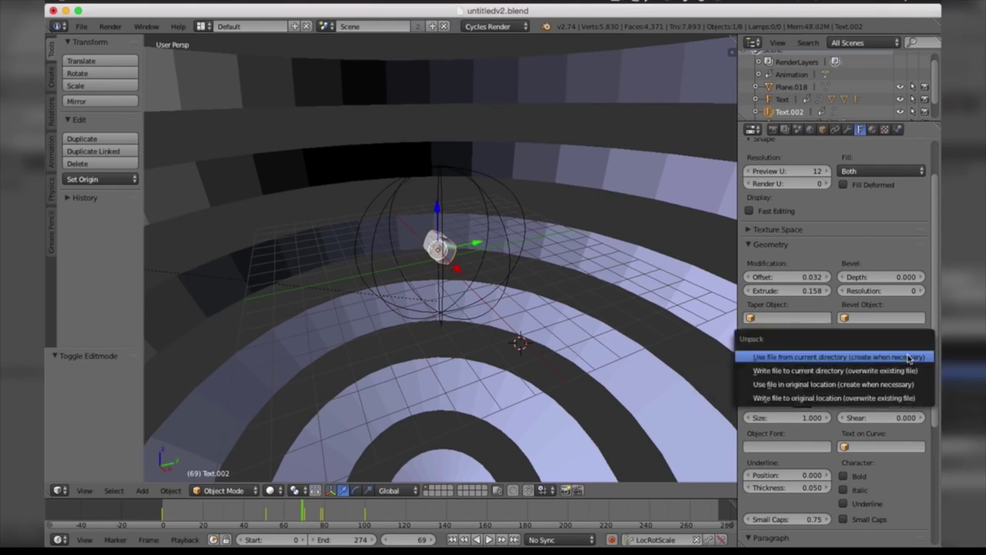
click(908, 358)
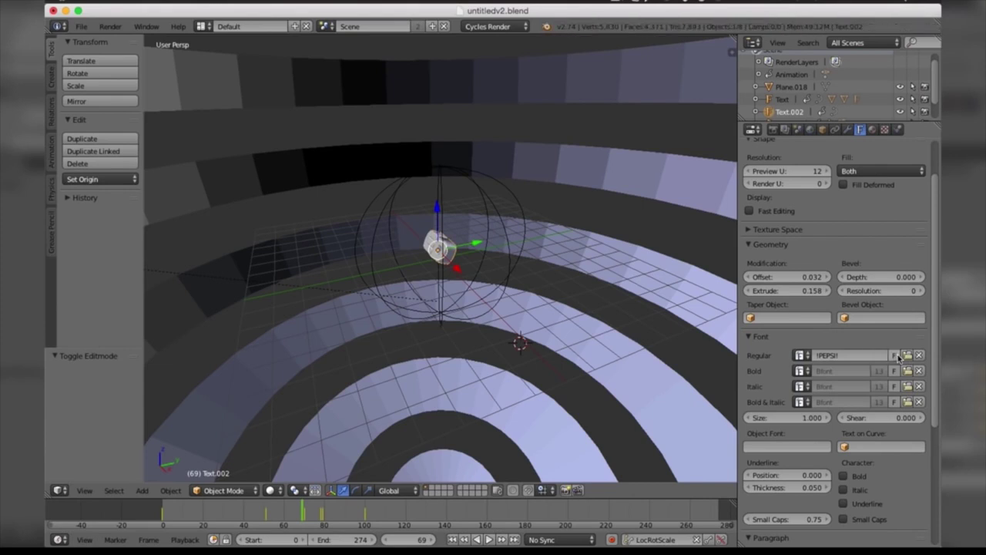
click(907, 355)
click(80, 184)
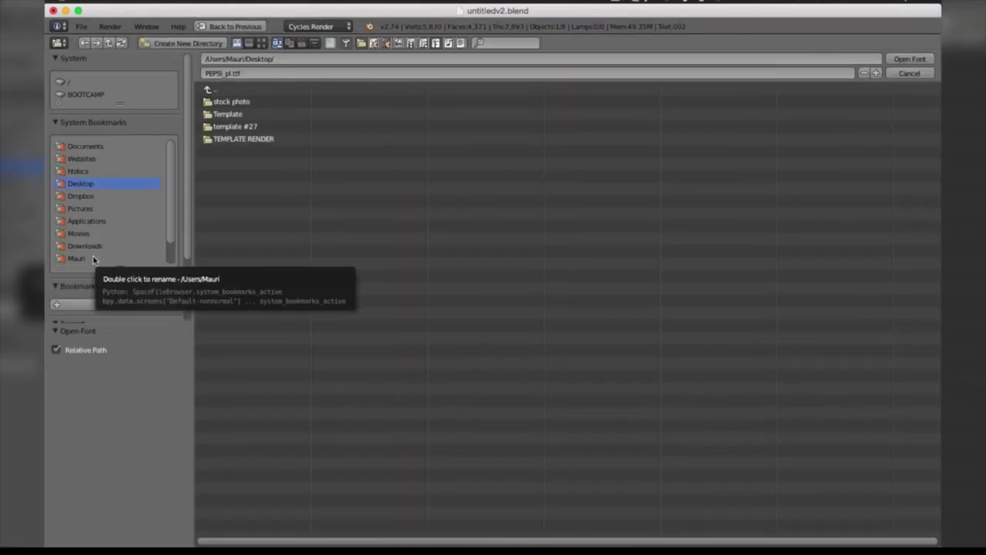
Load AmazDooMRight2.ttf from the home Library/Fonts folder as Text.002's regular font.
click(77, 259)
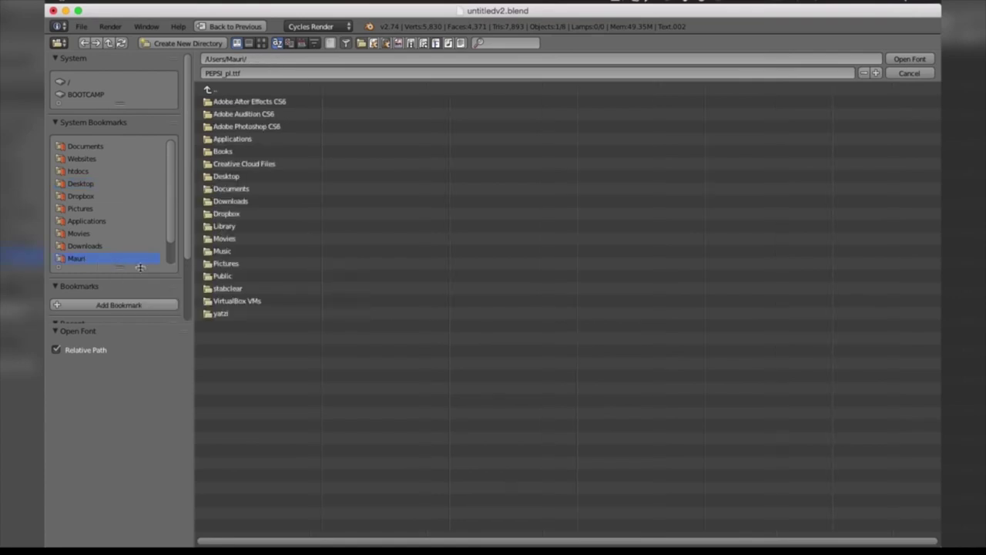
click(215, 226)
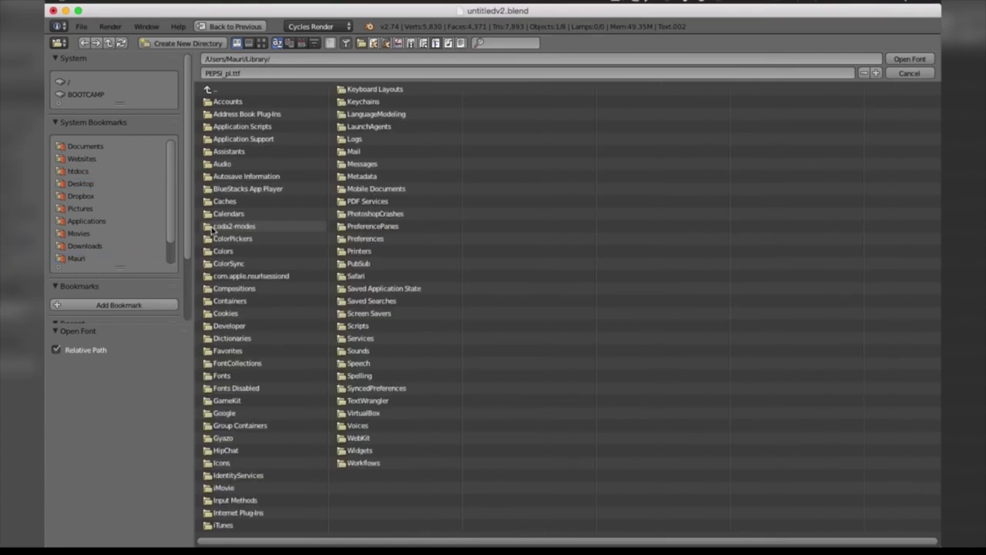
click(217, 375)
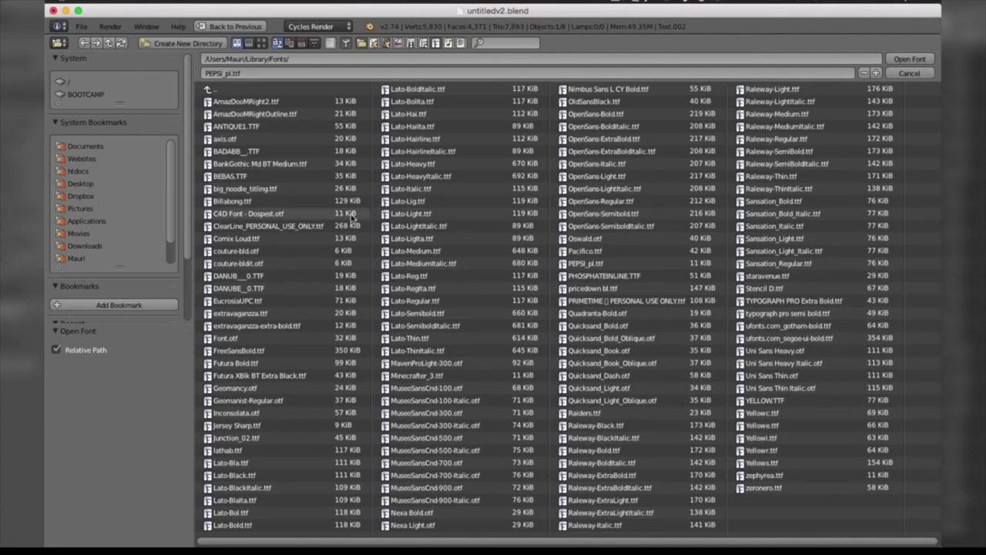
click(241, 103)
key(Return)
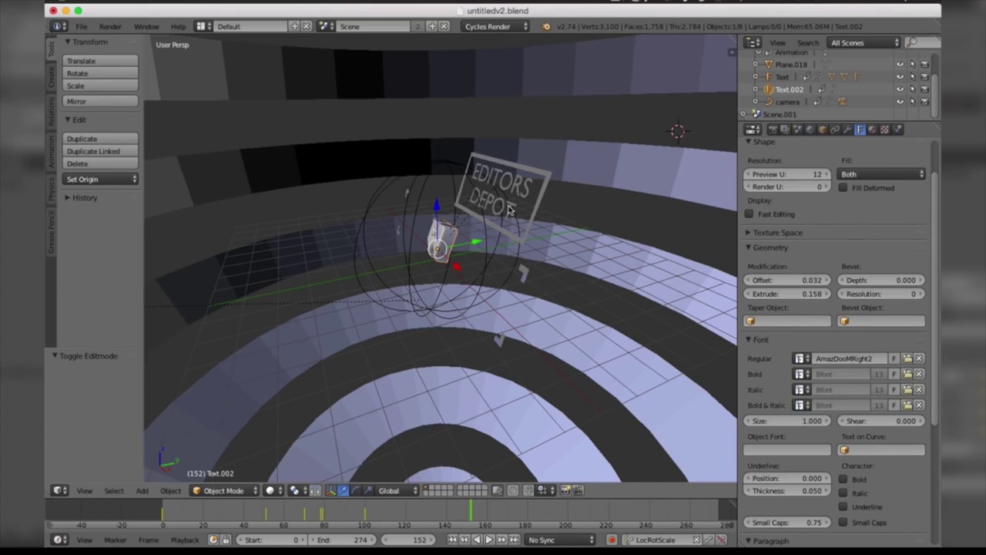
Inspect each object's material in the Material tab, ending on Text.002's testo 2 lato.002.
click(872, 129)
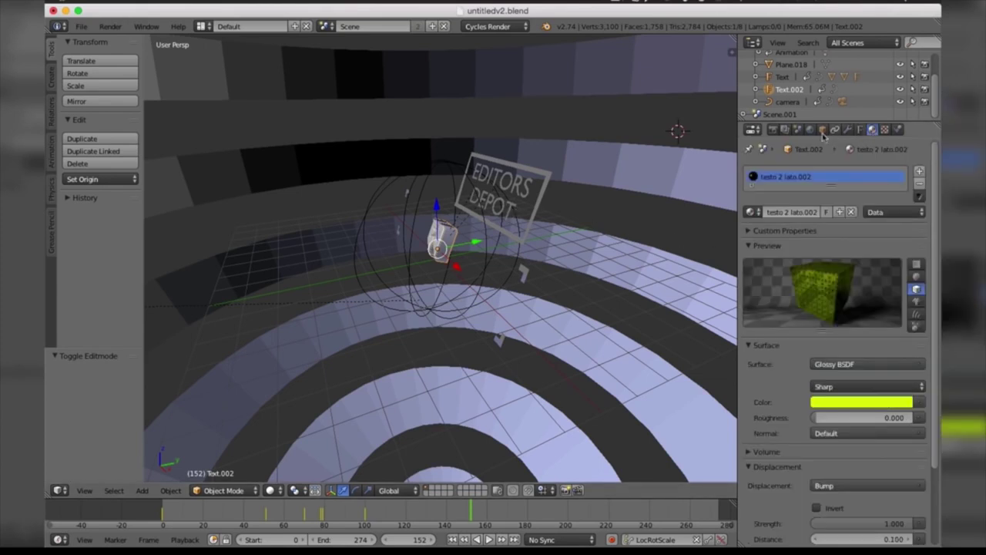
scroll(935, 241, down, 3)
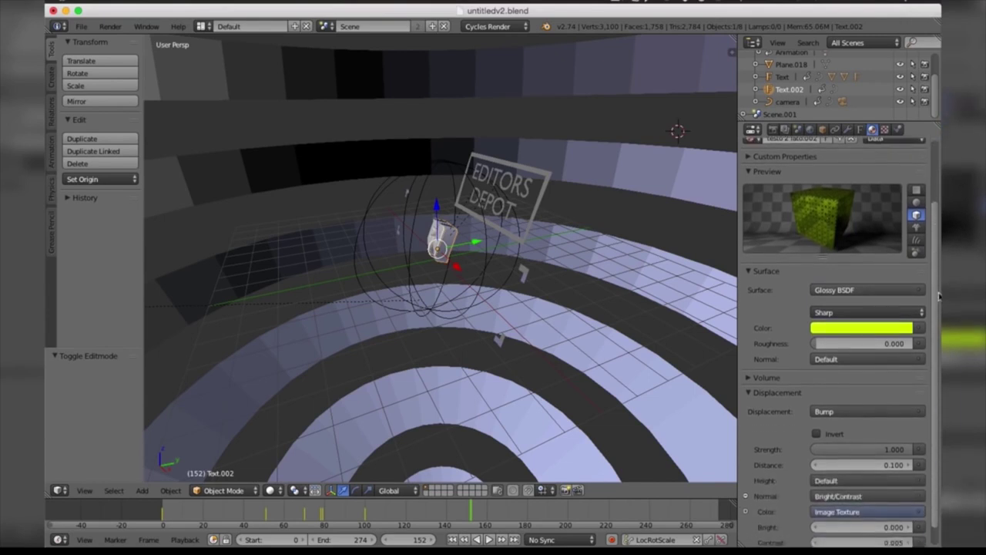
scroll(938, 215, up, 3)
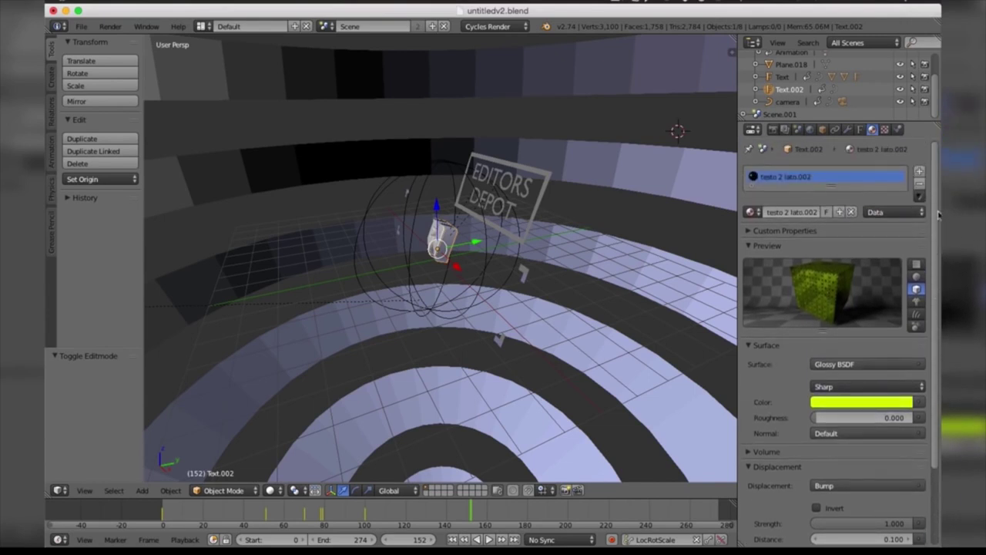
click(782, 78)
click(784, 90)
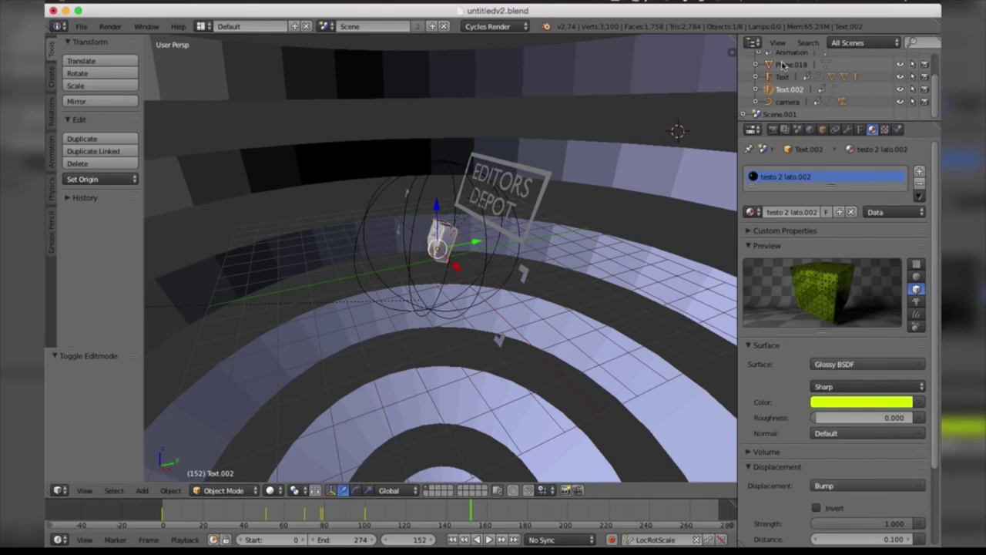
click(783, 65)
click(782, 77)
click(784, 89)
click(783, 102)
click(783, 90)
Recolour the material to bright blue (R 0, G 0.516, B 1.000).
click(852, 402)
mouse_move(863, 263)
mouse_down()
mouse_move(892, 252)
mouse_move(863, 265)
mouse_up()
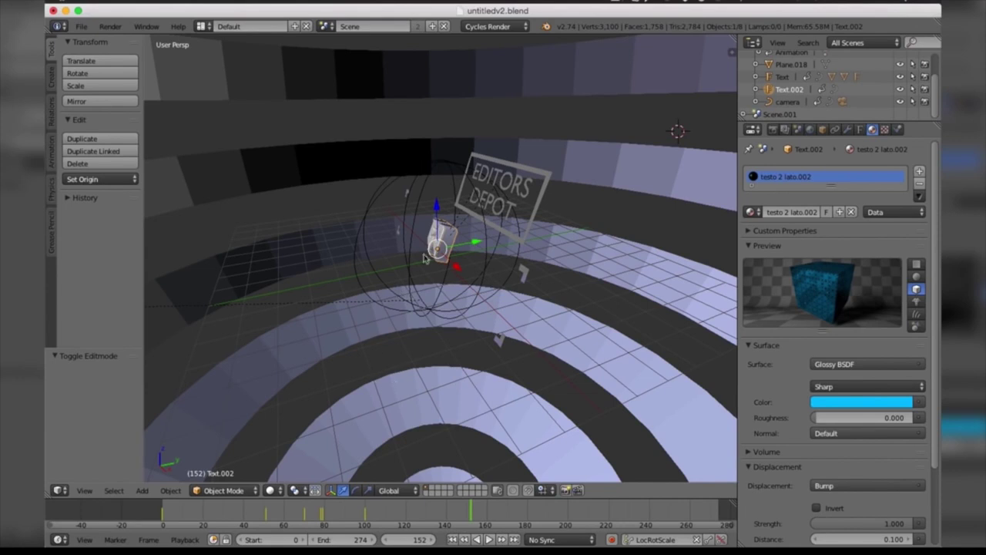
key(ctrl+z)
Set the render output path to the Desktop with file name template.
click(772, 130)
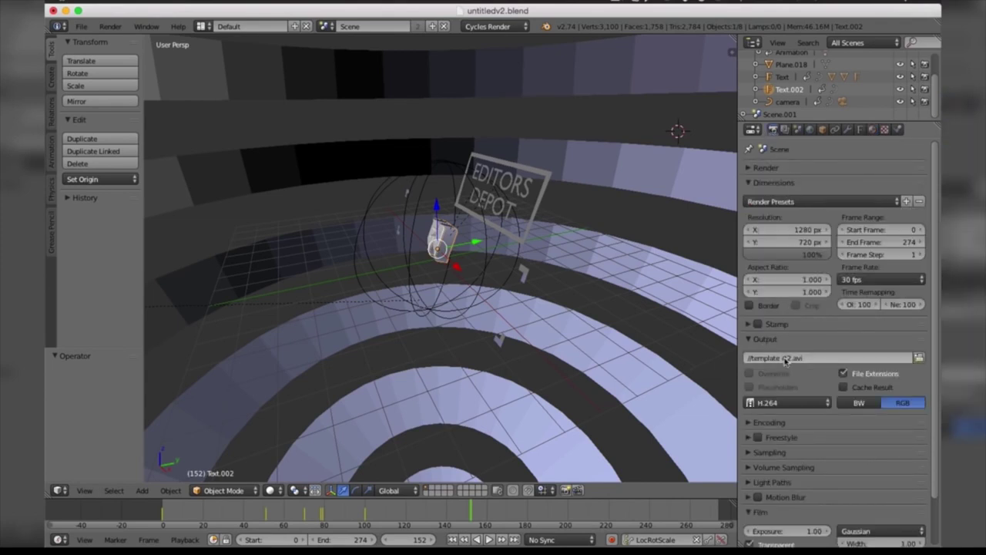
click(919, 358)
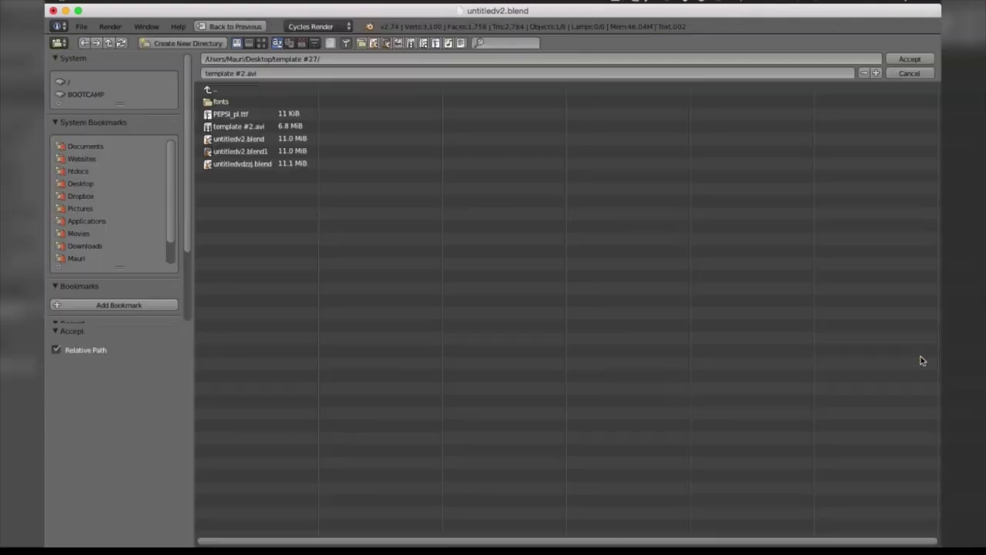
click(81, 185)
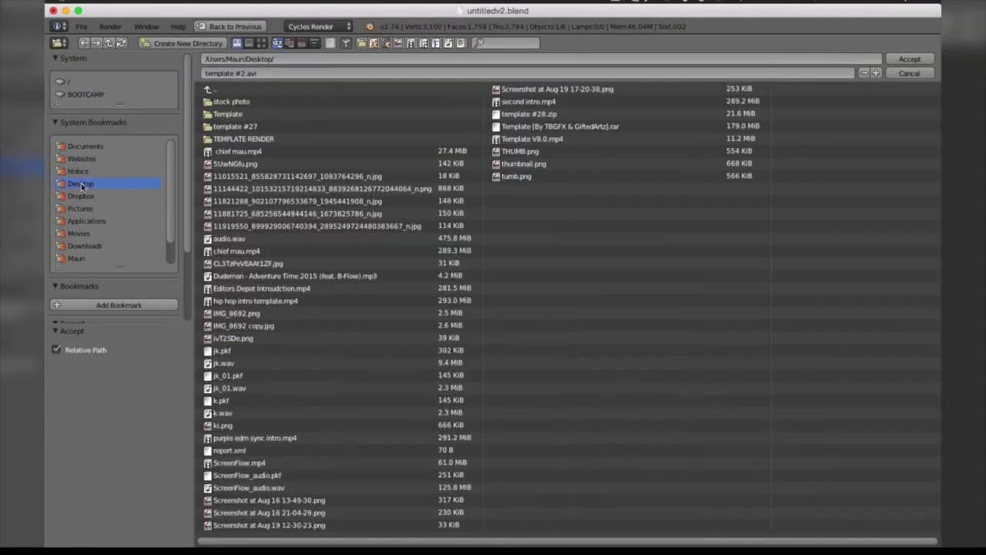
click(273, 74)
key(Return)
Accept the Desktop output path and set the encoding container to H.264.
click(908, 58)
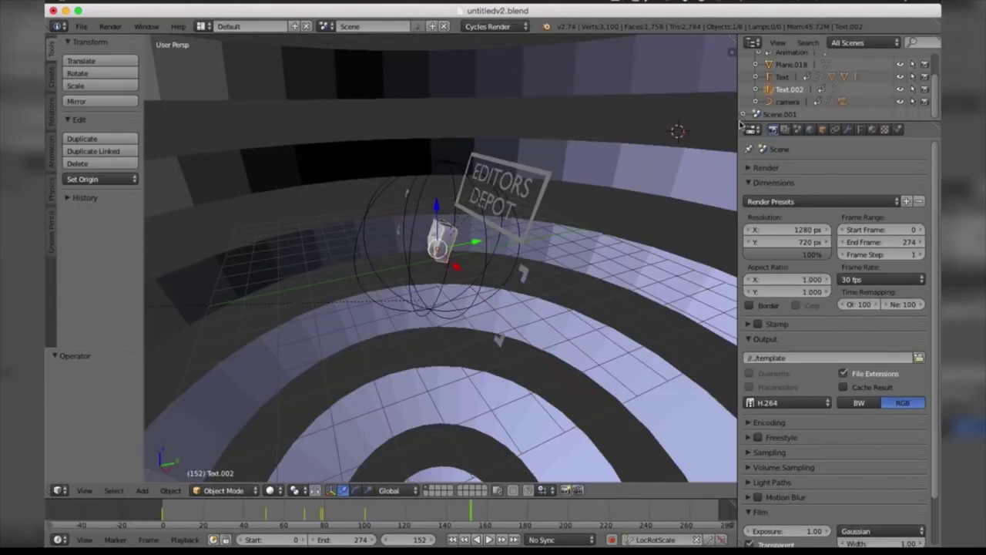
click(768, 404)
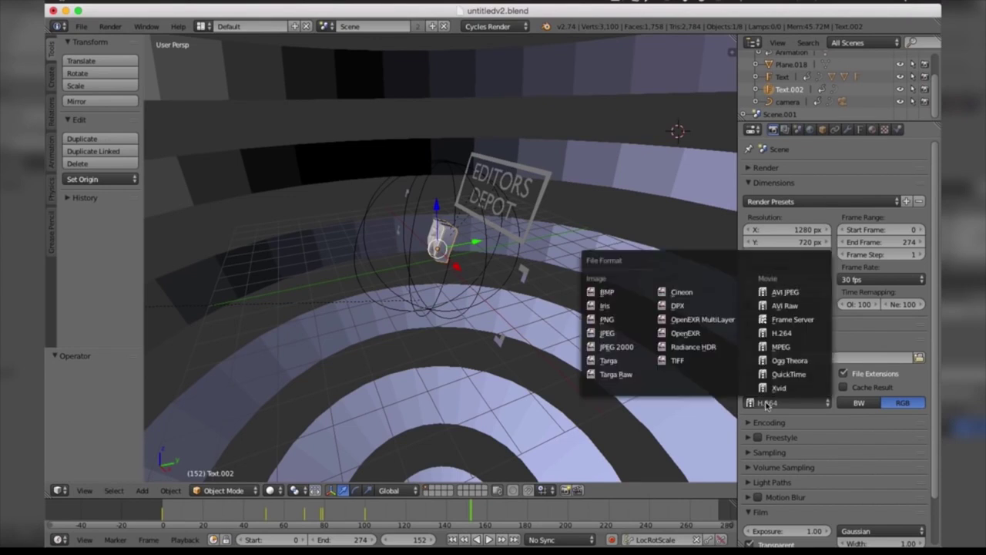
click(773, 335)
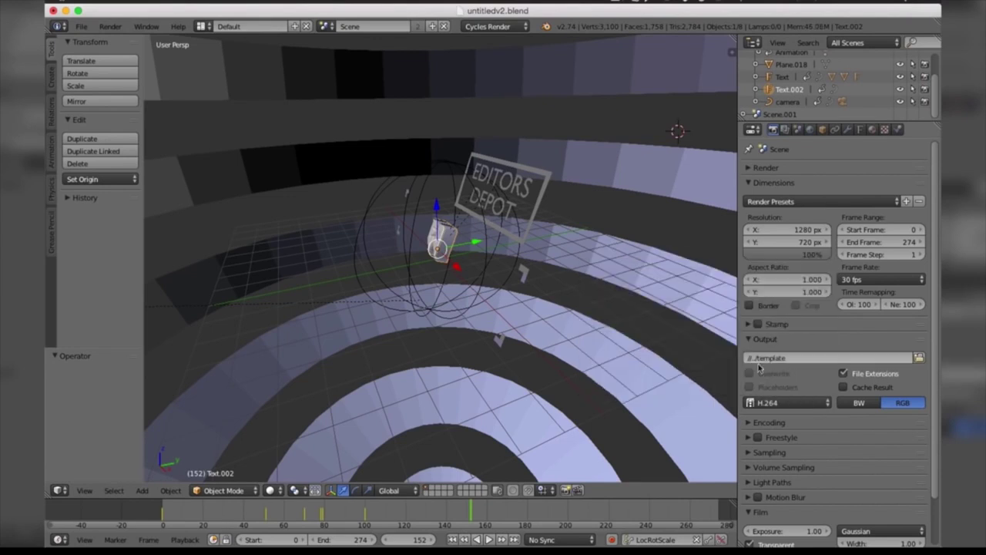
click(748, 423)
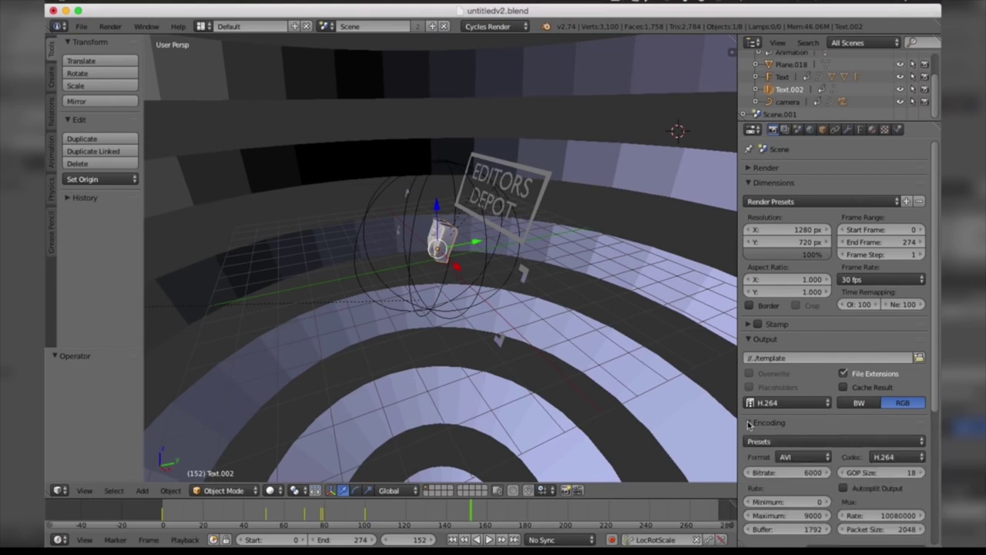
click(792, 461)
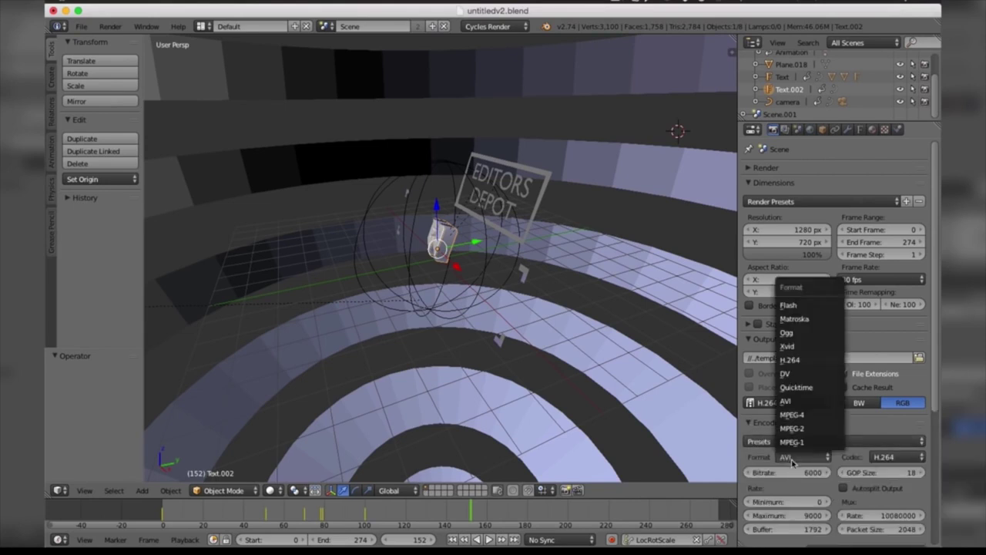
click(794, 362)
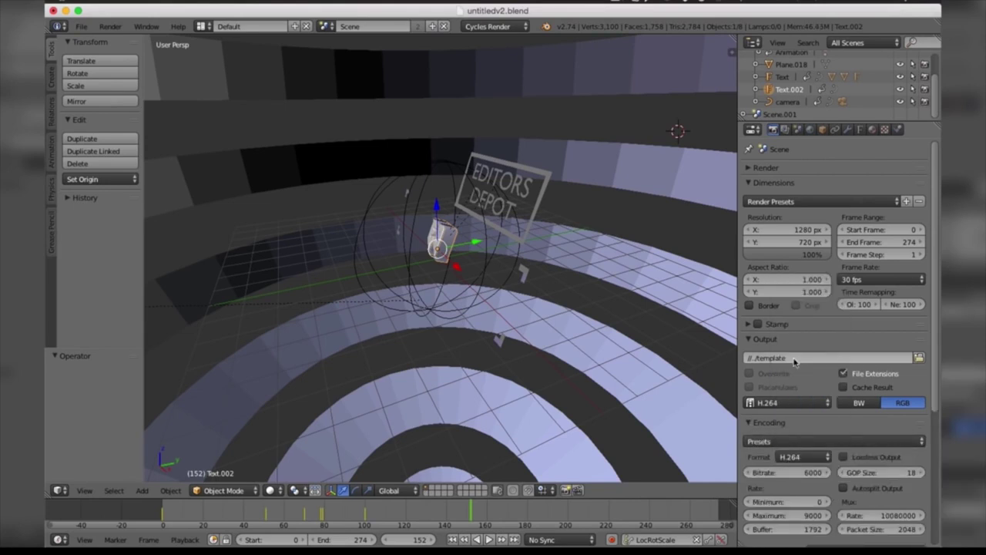
drag(934, 354, 934, 437)
Switch the output file format to QuickTime and adjust the JPEG quality slider.
click(802, 294)
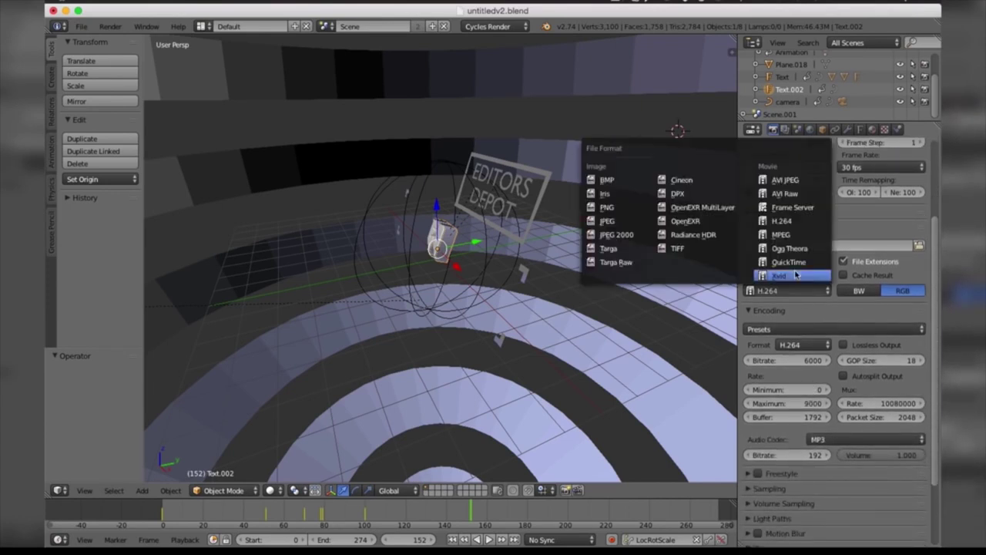
click(788, 263)
click(823, 298)
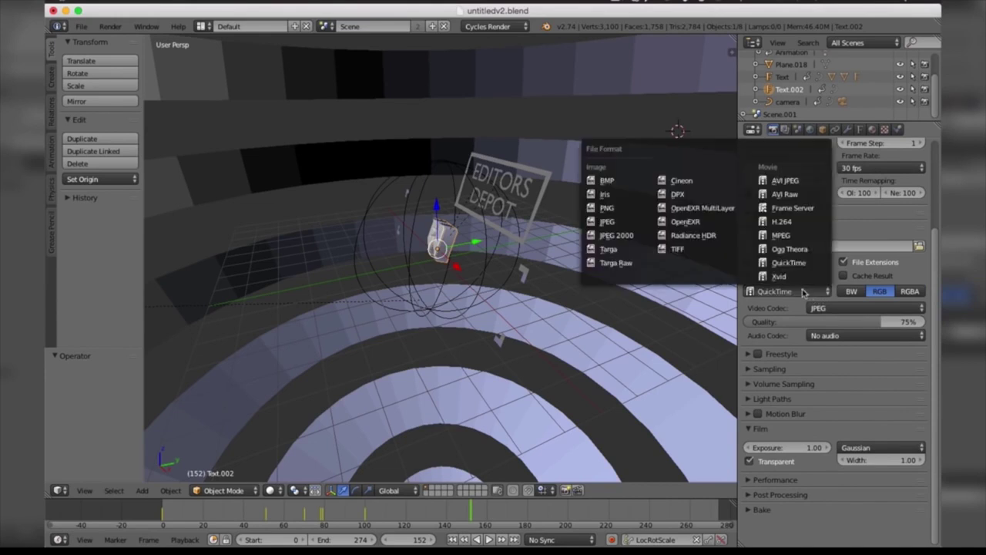
click(804, 292)
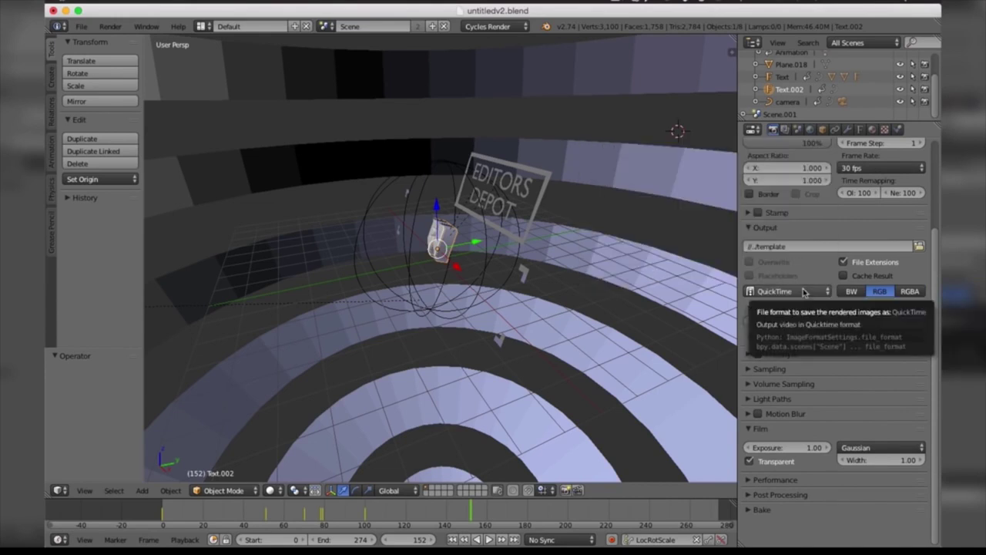
click(803, 291)
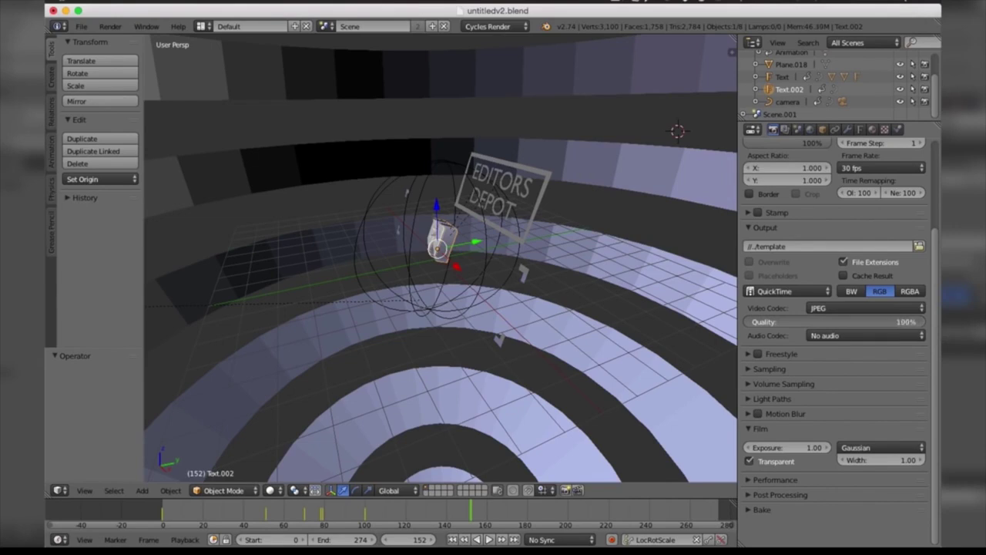
drag(909, 321, 886, 321)
Review the Render menu's Render Animation command without running it.
scroll(832, 308, up, 1)
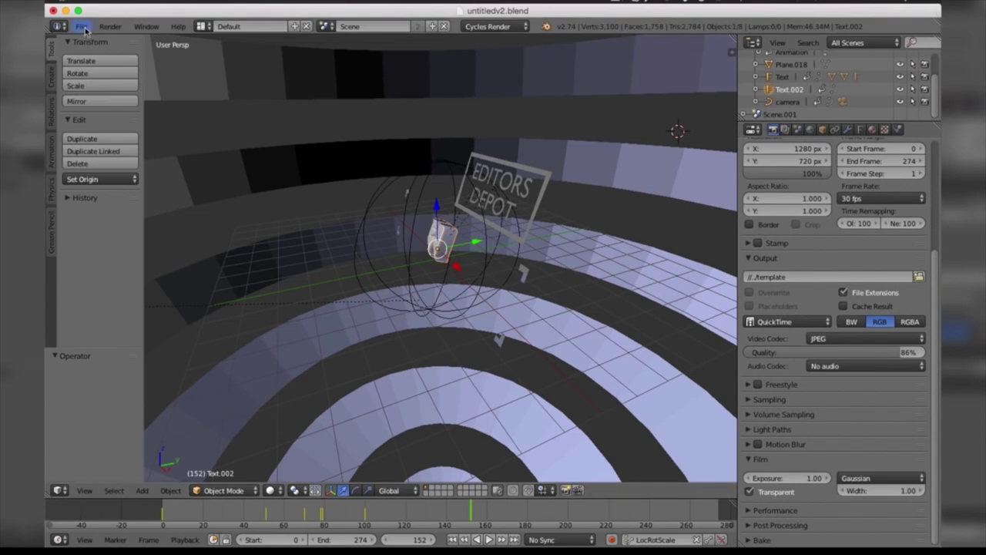
click(109, 26)
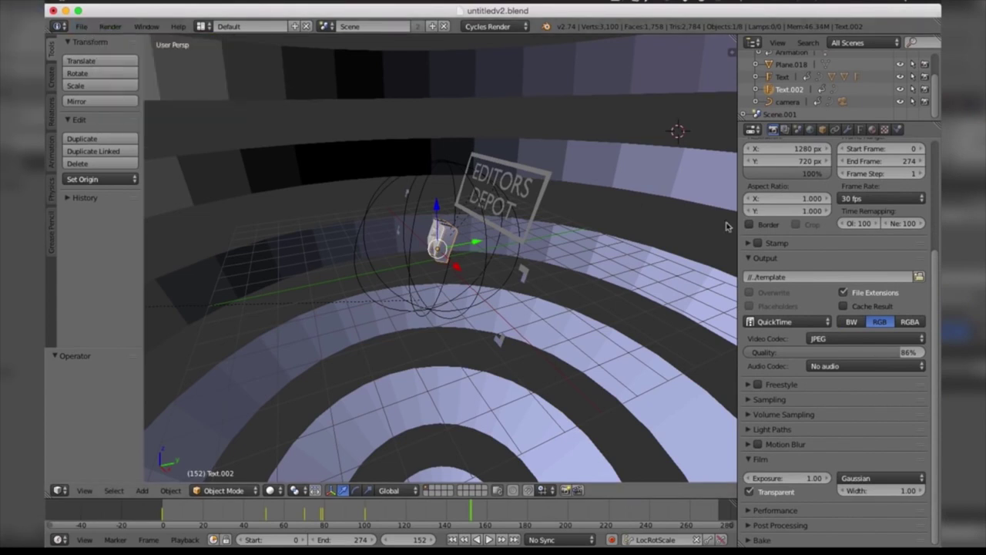
scroll(930, 289, up, 4)
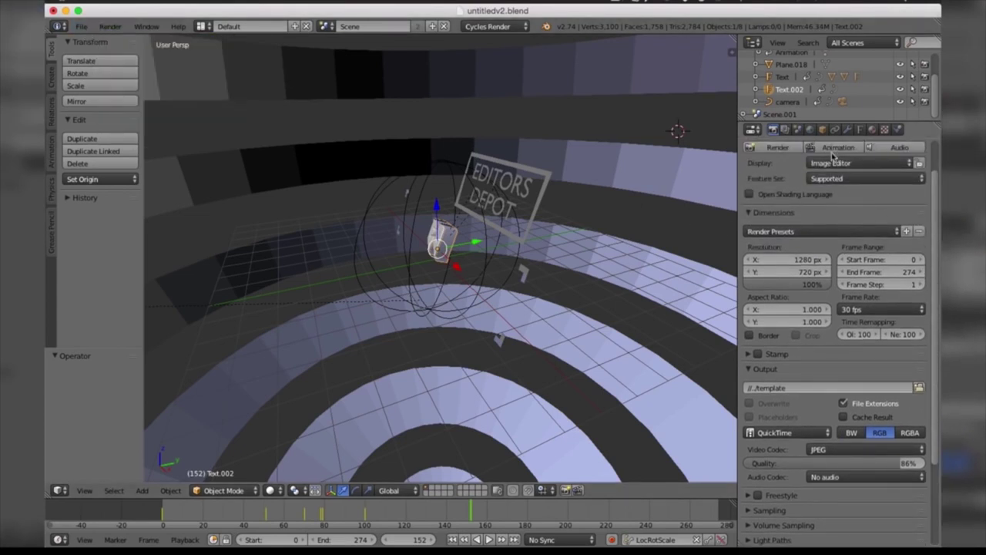